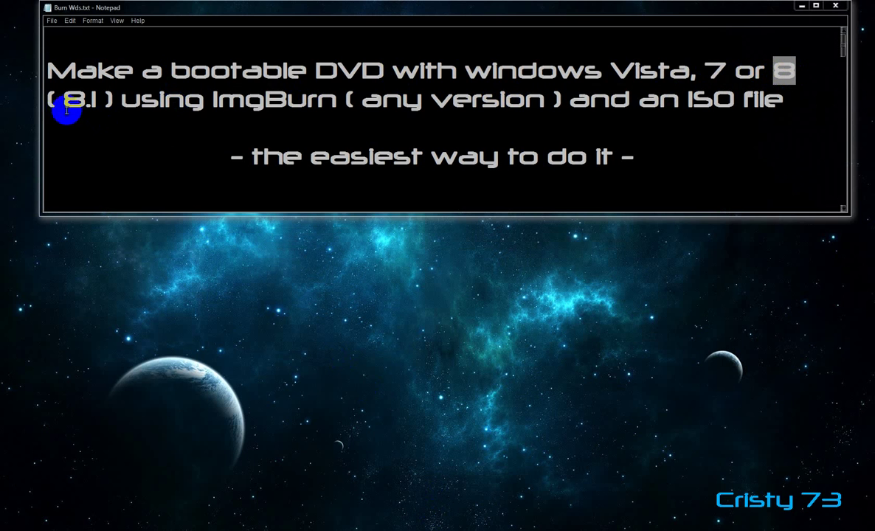
# - Read the title lines of the Burn Wds.txt notes about making a bootable Windows DVD with ImgBurn and an ISO file
pyautogui.moveTo(63, 105); pyautogui.dragTo(87, 106)
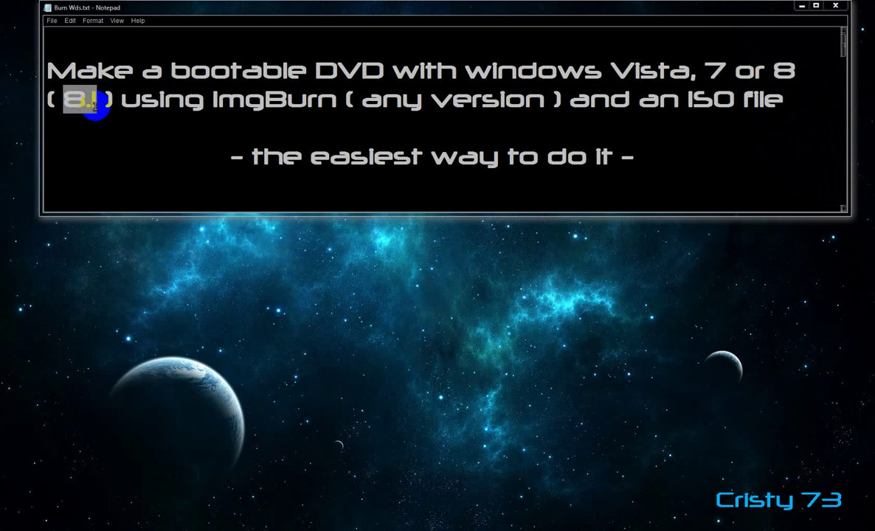
pyautogui.click(123, 109)
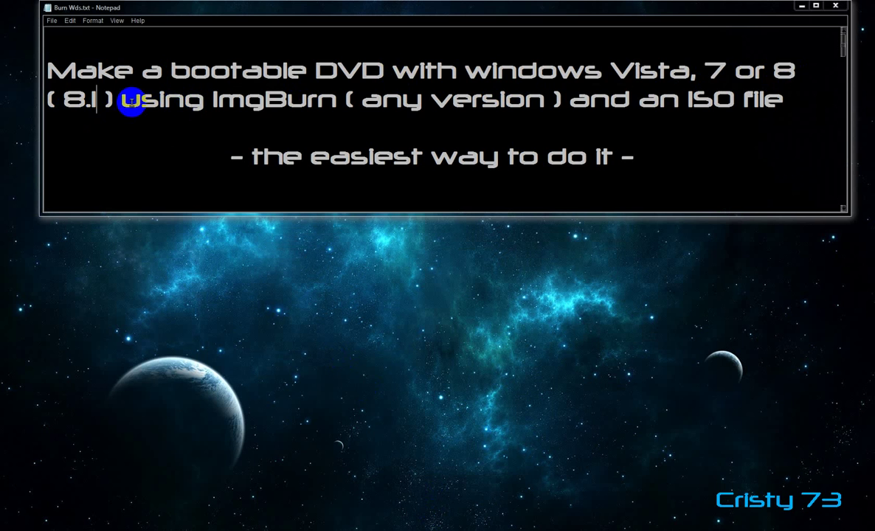
pyautogui.moveTo(214, 103); pyautogui.dragTo(557, 105)
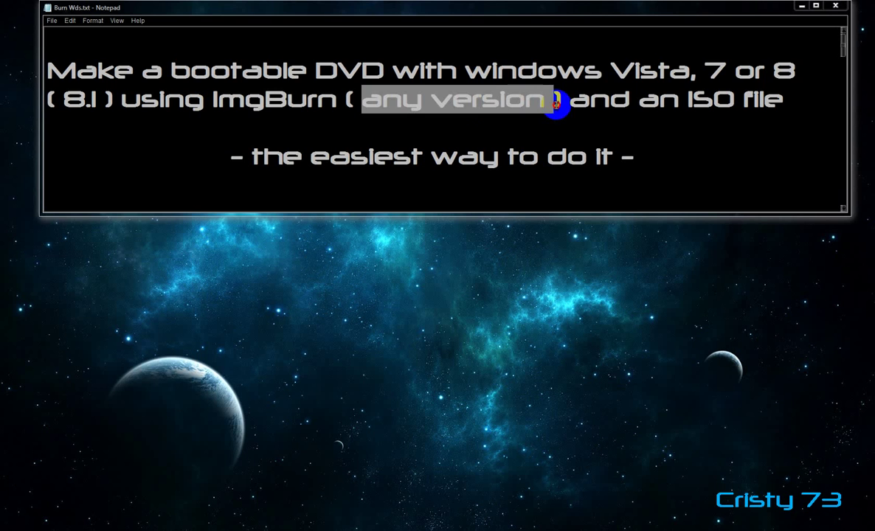
pyautogui.click(574, 120)
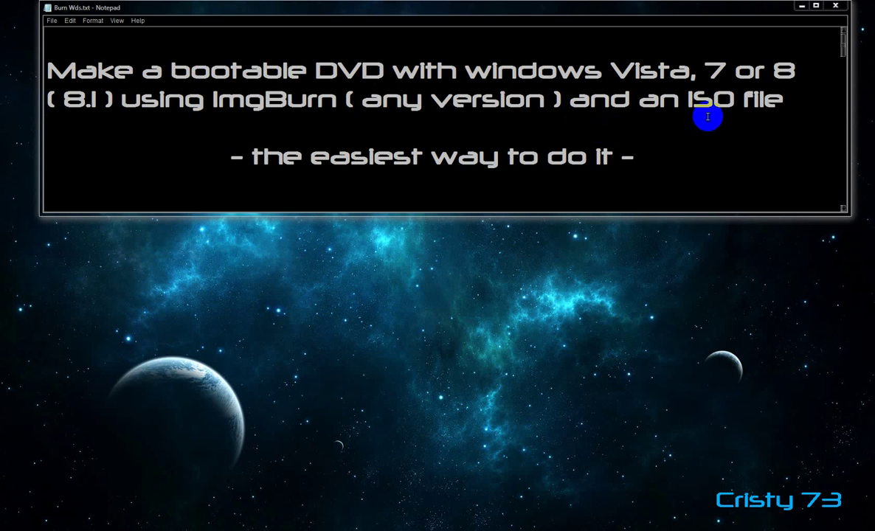
pyautogui.moveTo(688, 99); pyautogui.dragTo(783, 98)
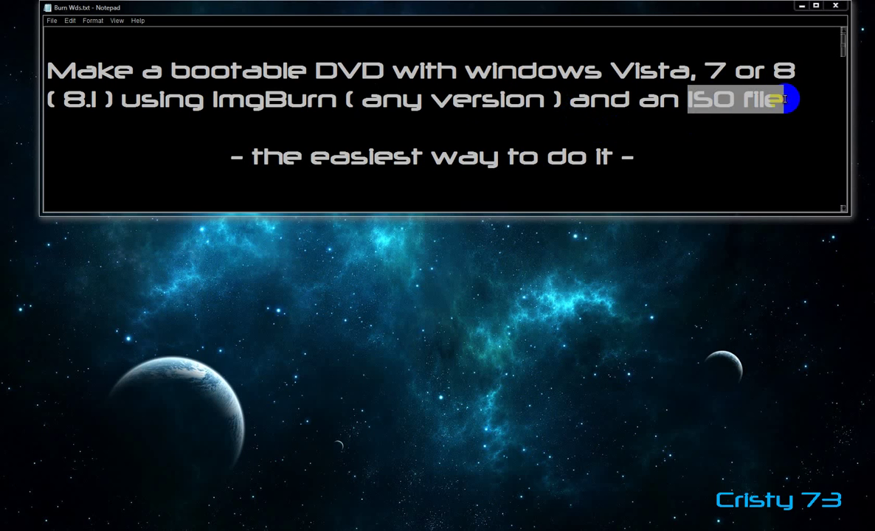
pyautogui.click(784, 100)
pyautogui.moveTo(636, 157); pyautogui.dragTo(225, 166)
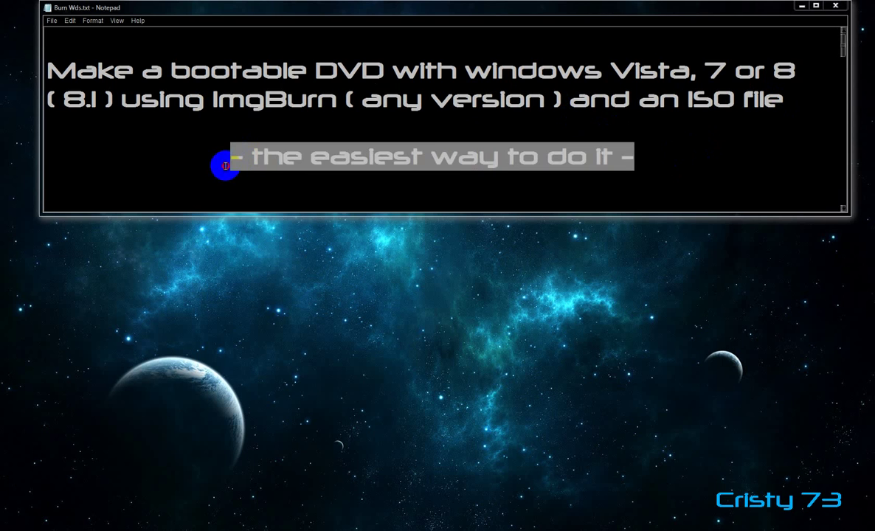
pyautogui.click(657, 148)
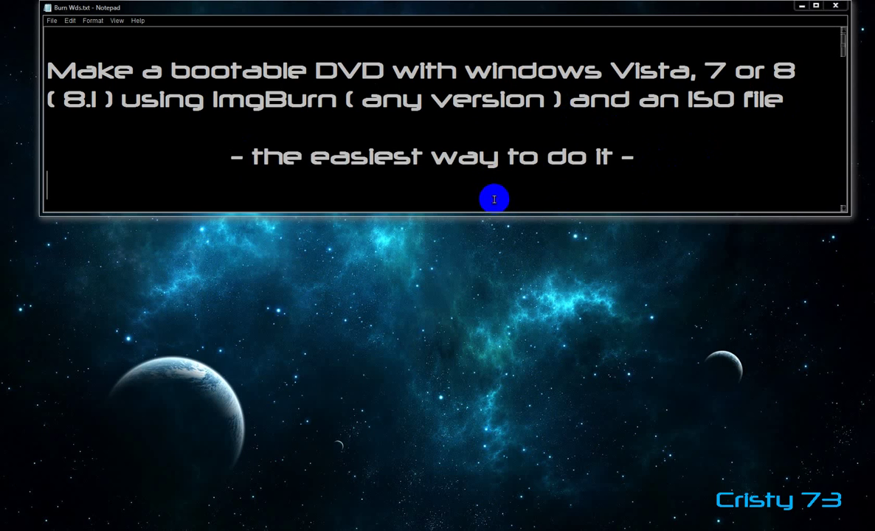
# - Read the notes' paragraph on the ImgBurn version to use and its official download website
pyautogui.scroll(-1, 494, 199)
pyautogui.scroll(-3, 494, 199)
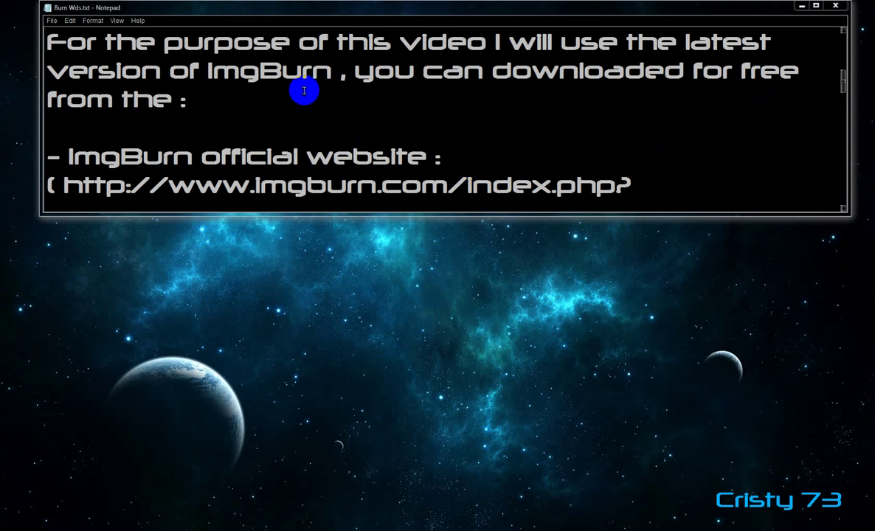
pyautogui.moveTo(498, 48); pyautogui.dragTo(683, 50)
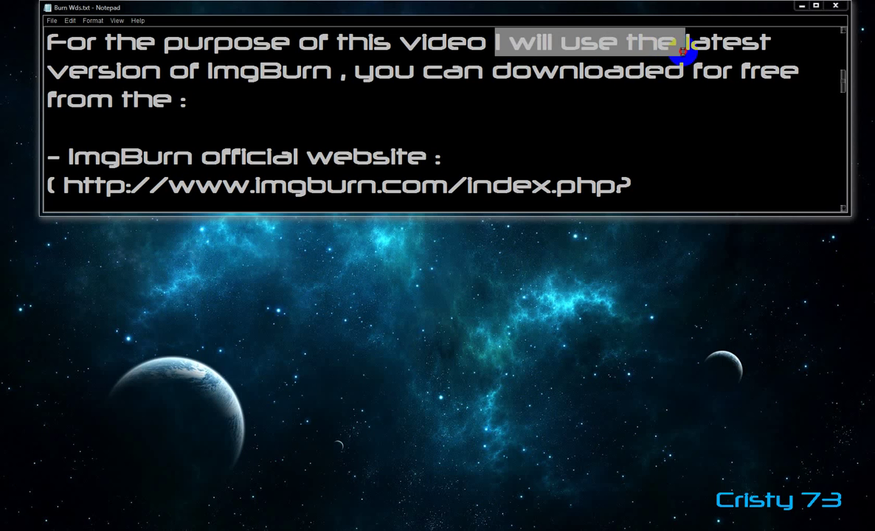
pyautogui.click(682, 50)
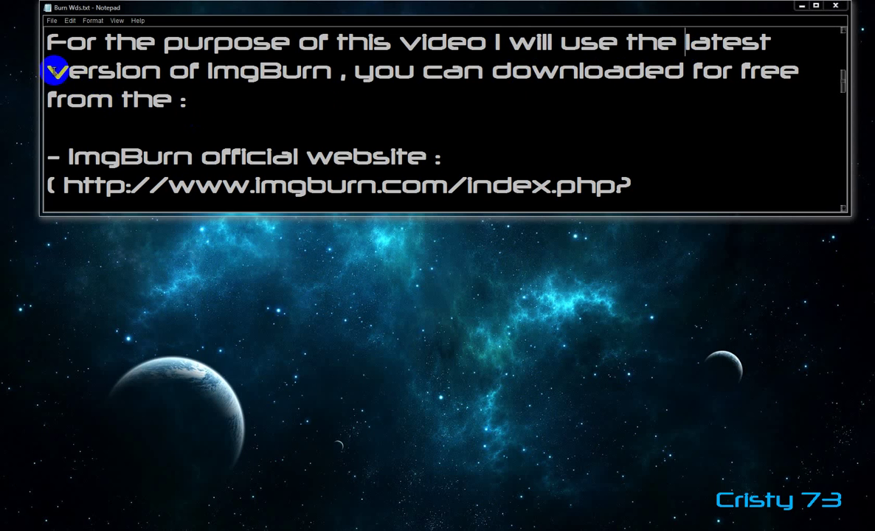
pyautogui.moveTo(53, 72); pyautogui.dragTo(797, 70)
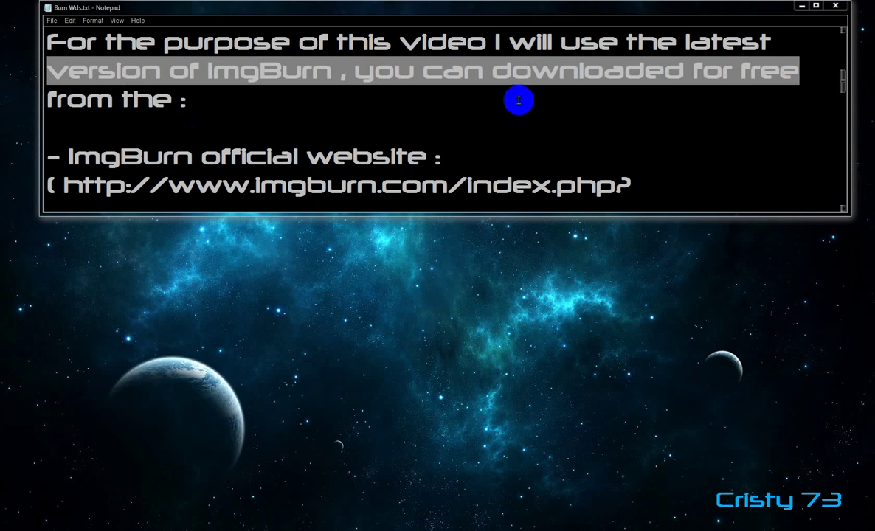
pyautogui.moveTo(186, 102); pyautogui.dragTo(48, 103)
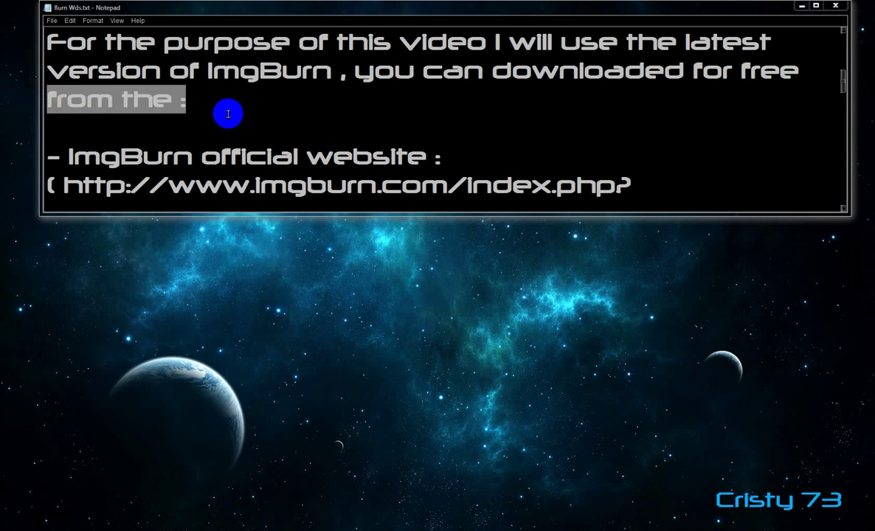
pyautogui.click(177, 129)
pyautogui.moveTo(63, 156); pyautogui.dragTo(191, 157)
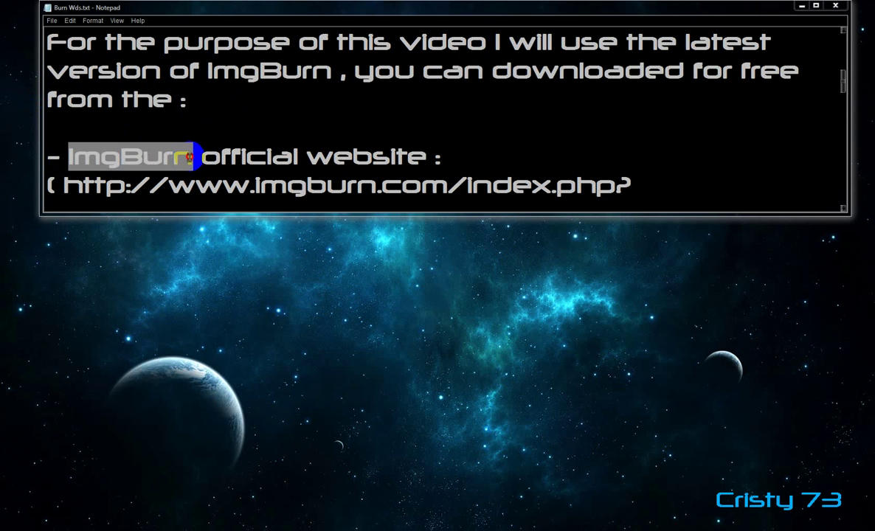
pyautogui.click(452, 159)
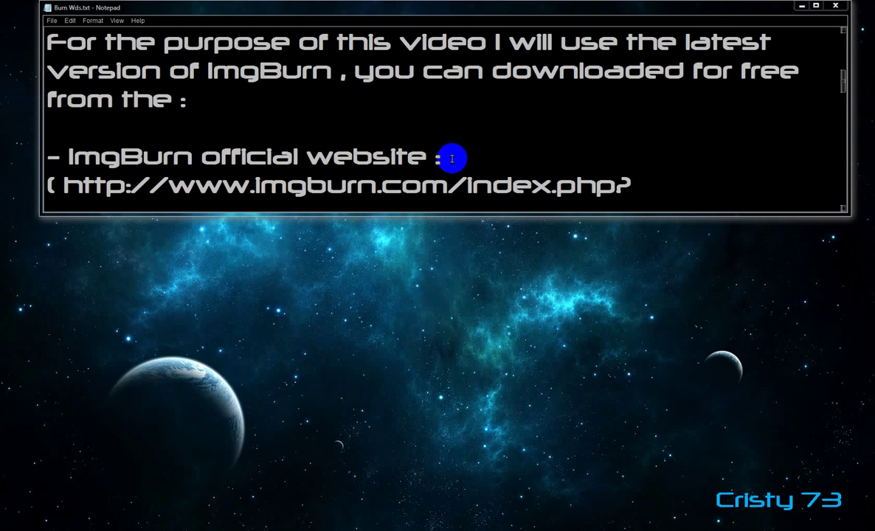
# - Review the alternative ImgBurn download sources in the notes, cnet.com and FileHippo
pyautogui.scroll(-1, 452, 159)
pyautogui.scroll(-1, 451, 158)
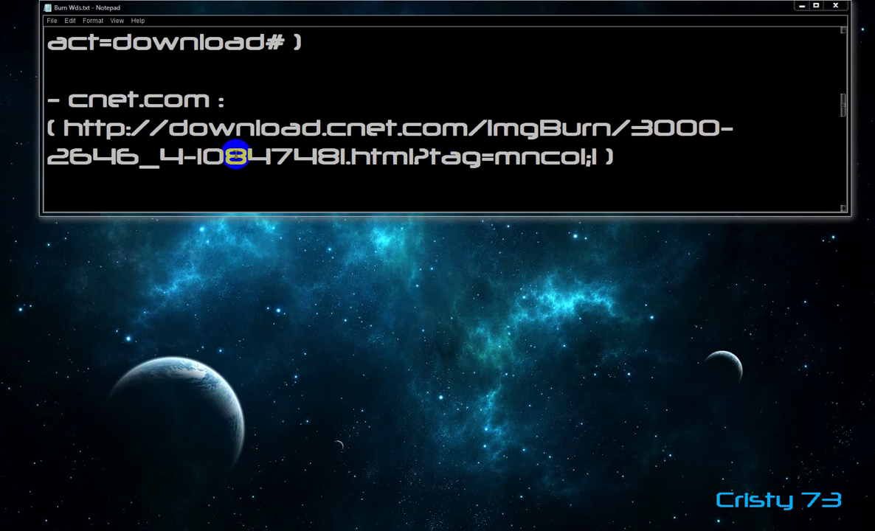
pyautogui.moveTo(67, 100); pyautogui.dragTo(219, 100)
pyautogui.click(236, 102)
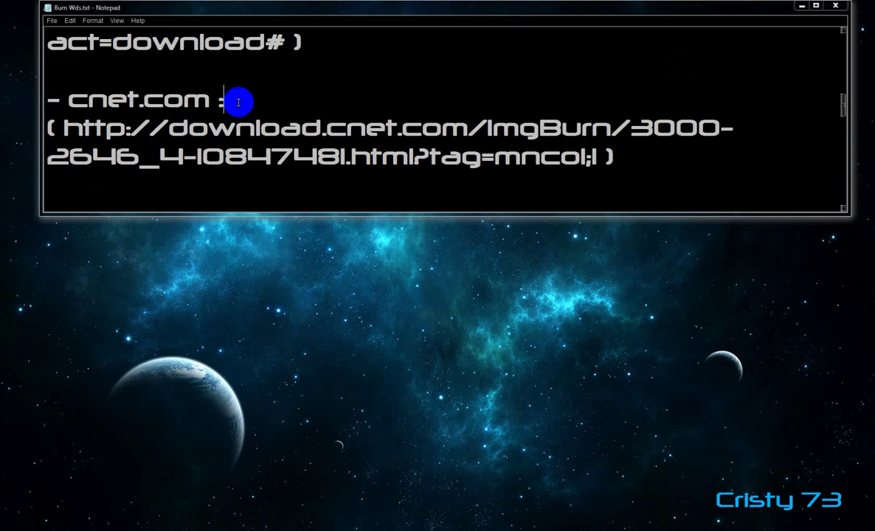
pyautogui.scroll(-2, 238, 101)
pyautogui.moveTo(67, 42); pyautogui.dragTo(220, 42)
pyautogui.click(226, 46)
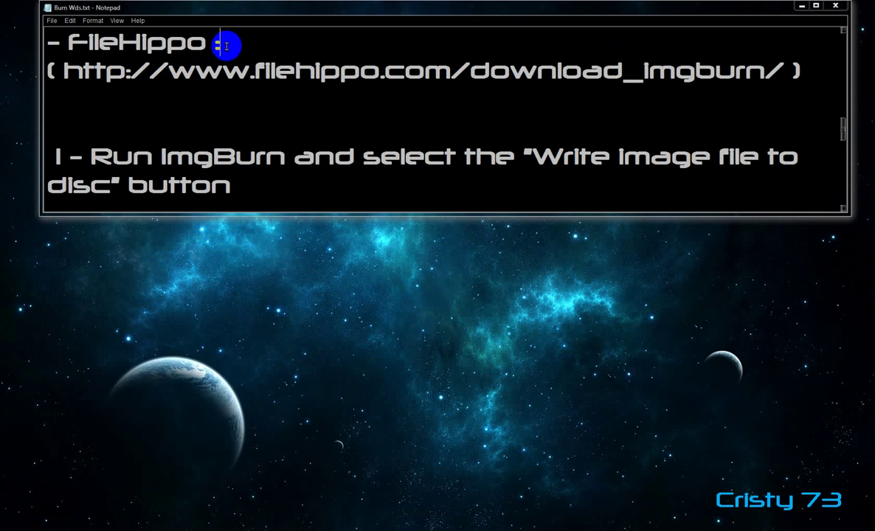
# - Following instruction 1 in the notes, launch ImgBurn 2.5.8.0 and place its window just below the notes
pyautogui.scroll(-1, 182, 95)
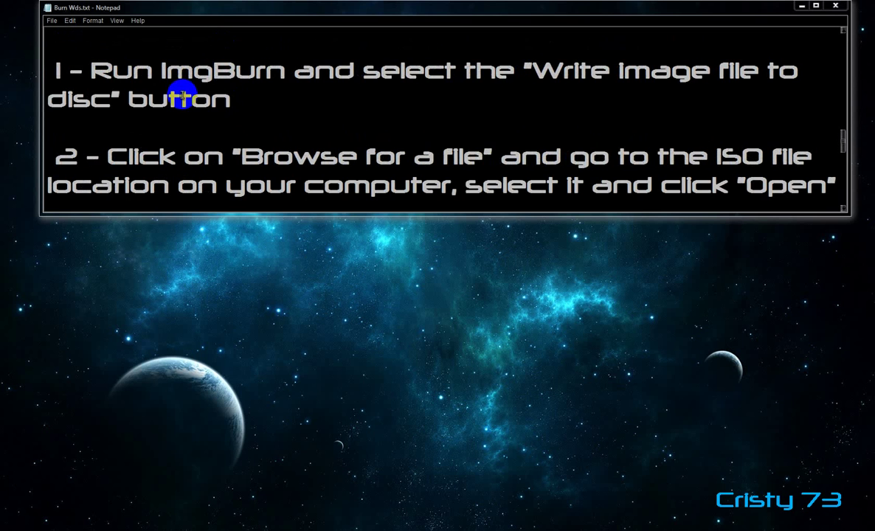
pyautogui.doubleClick(57, 71)
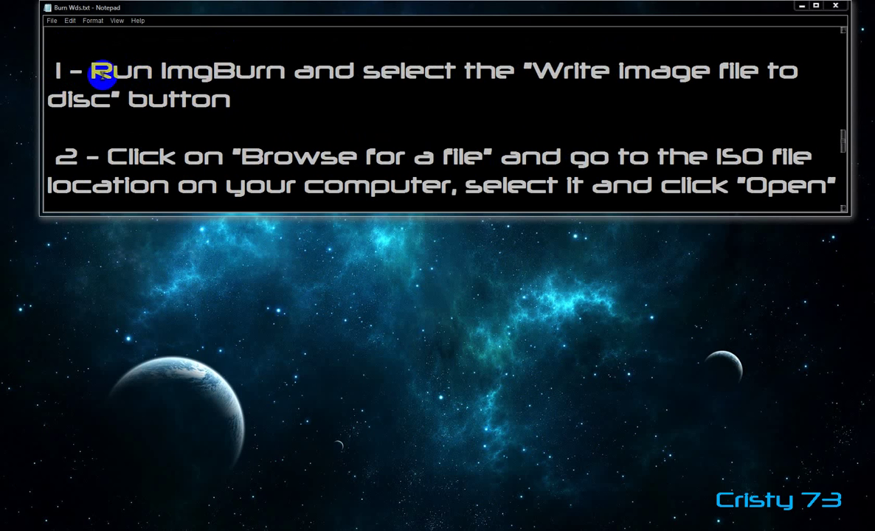
pyautogui.moveTo(93, 71); pyautogui.dragTo(287, 74)
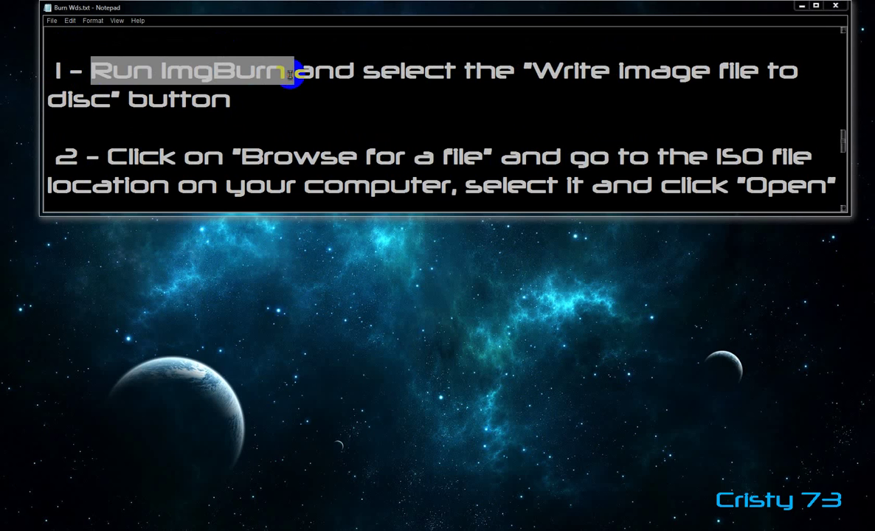
pyautogui.click(291, 73)
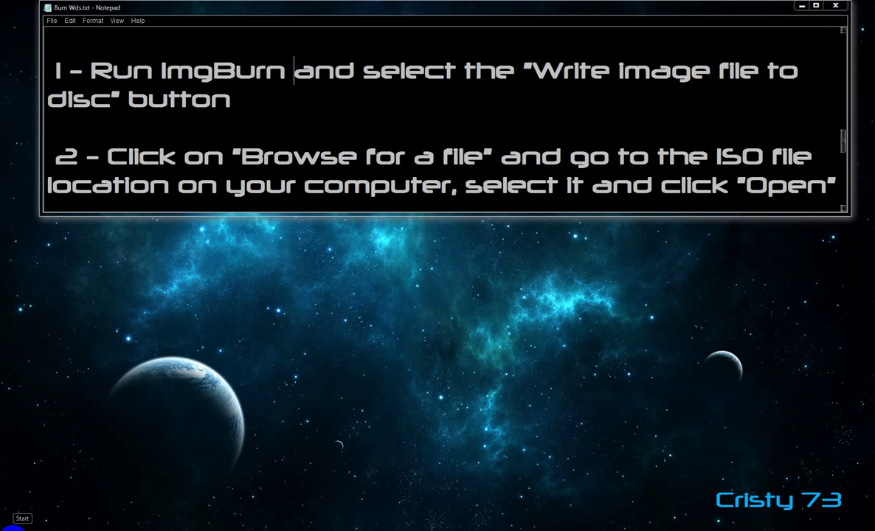
pyautogui.click(15, 525)
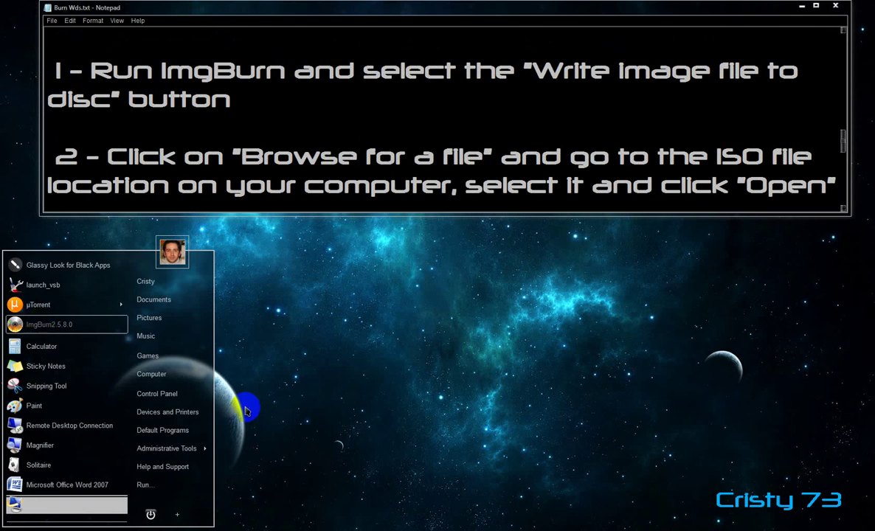
pyautogui.press('Return')
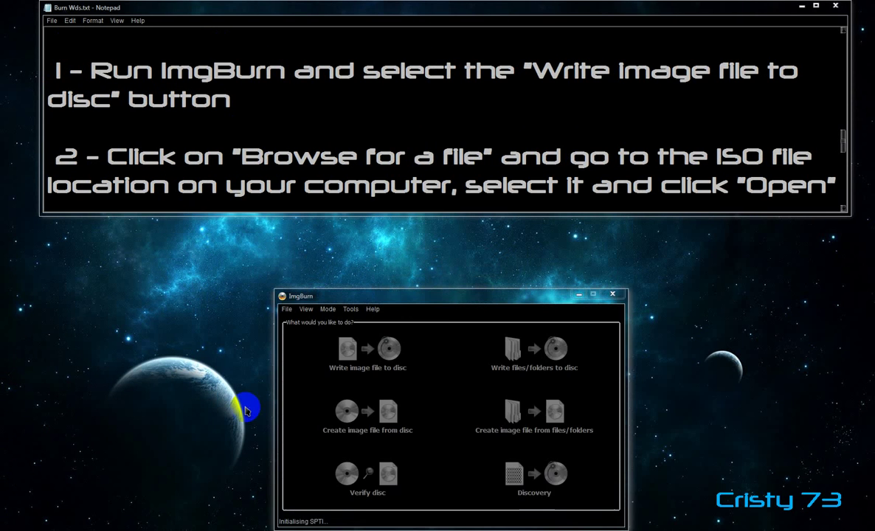
pyautogui.moveTo(463, 298); pyautogui.dragTo(435, 245)
# - Choose the "Write image file to disc" mode in ImgBurn, as instruction 1 says
pyautogui.moveTo(363, 78); pyautogui.dragTo(455, 79)
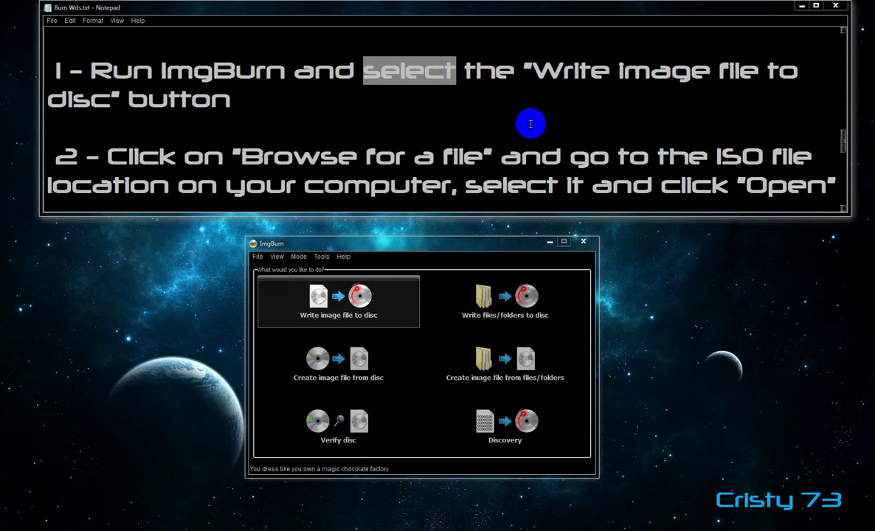
pyautogui.click(530, 122)
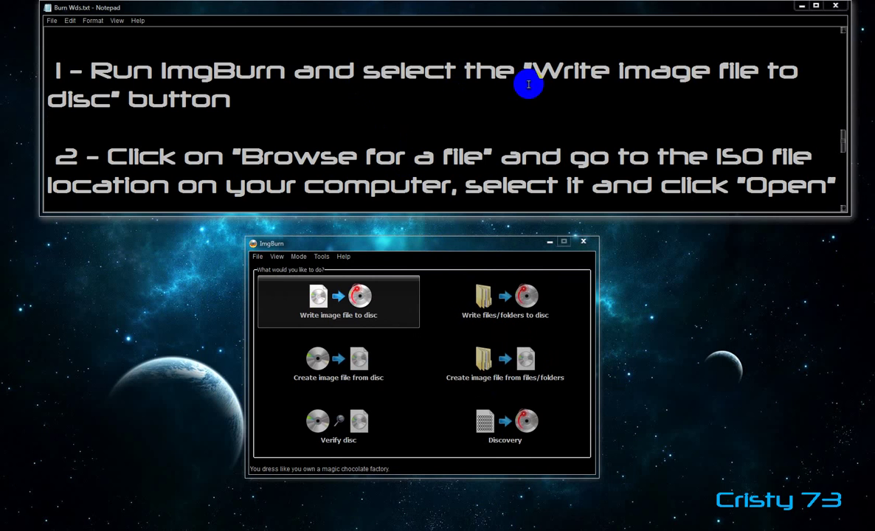
pyautogui.moveTo(531, 79); pyautogui.dragTo(109, 108)
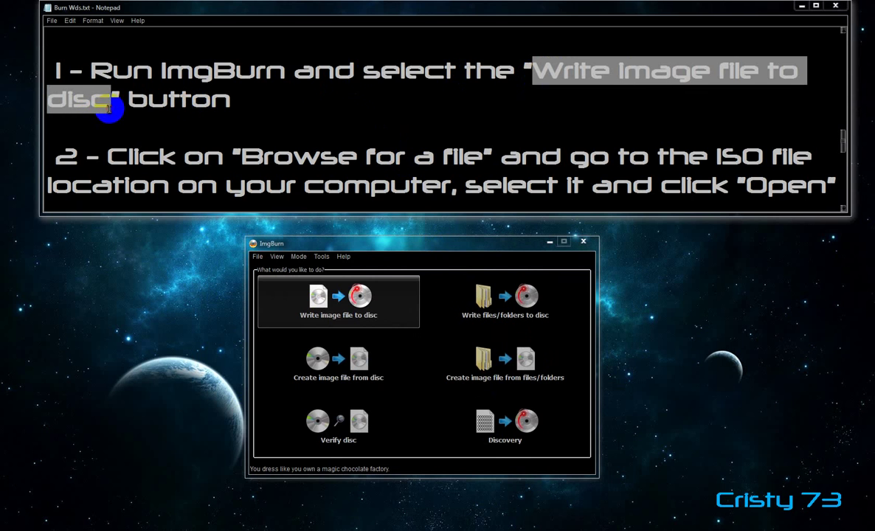
pyautogui.click(250, 96)
pyautogui.click(319, 299)
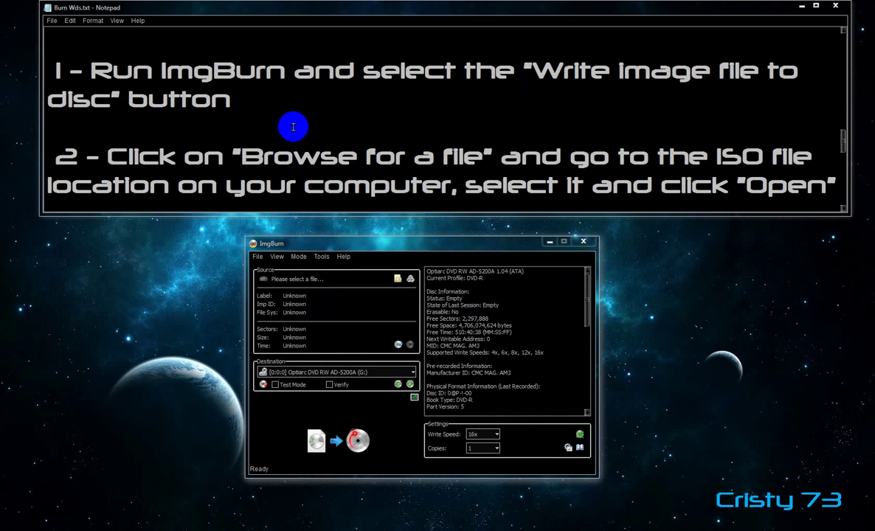
# - Following instruction 2 in the notes, start browsing for the source image file in ImgBurn
pyautogui.scroll(-1, 295, 117)
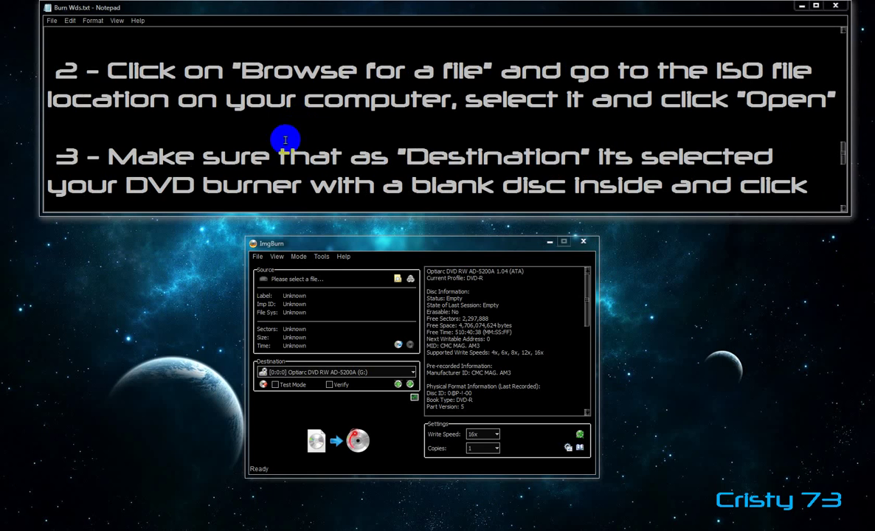
pyautogui.moveTo(242, 76); pyautogui.dragTo(487, 79)
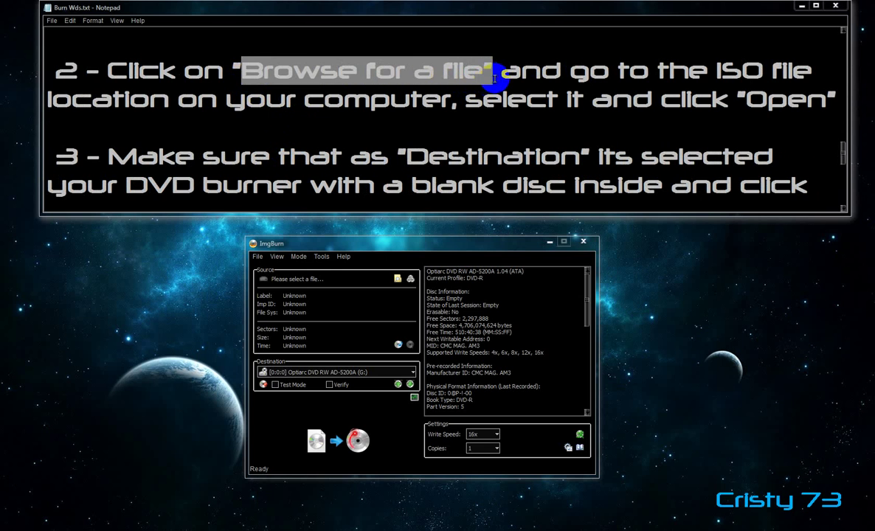
pyautogui.click(494, 77)
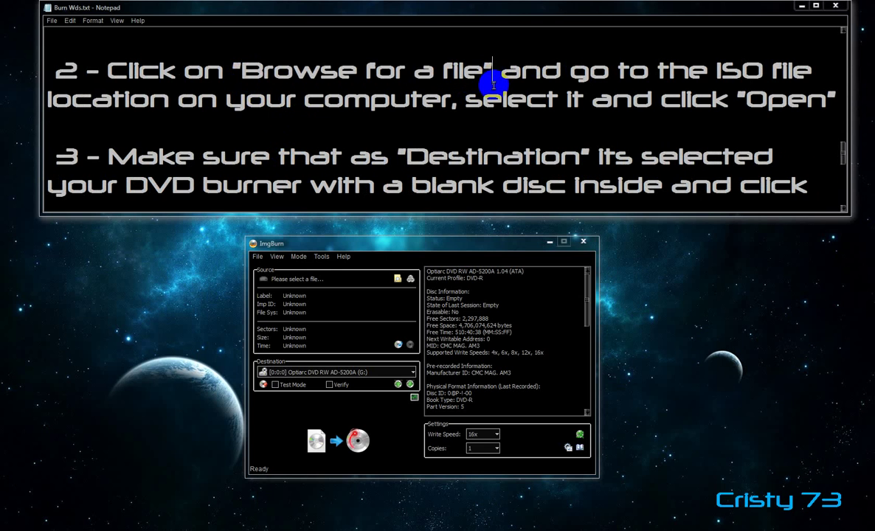
pyautogui.click(398, 285)
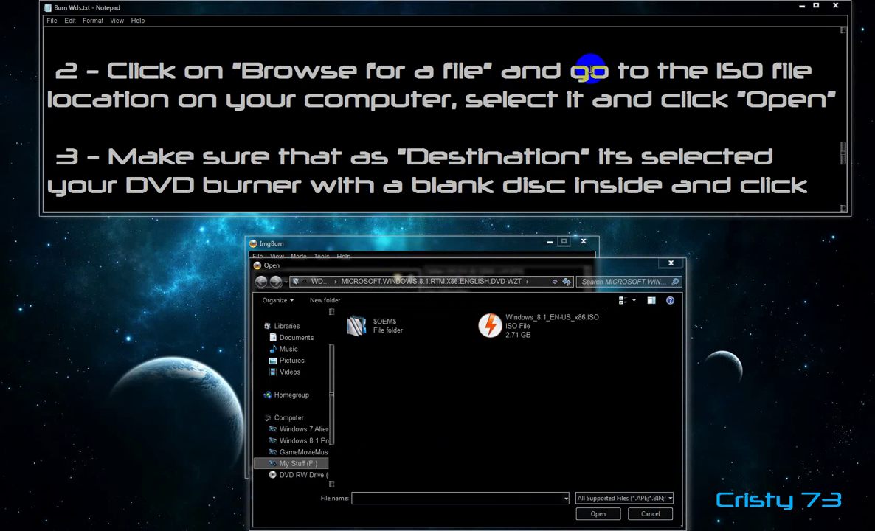
# - Load Win81AIO-10in1-x86-en-US-Oct2013.iso as the source image from the Windows 8.1 10in1 folder under F:, OS-Wds7-Wds8, WDS 8
pyautogui.moveTo(578, 73); pyautogui.dragTo(812, 72)
pyautogui.click(817, 73)
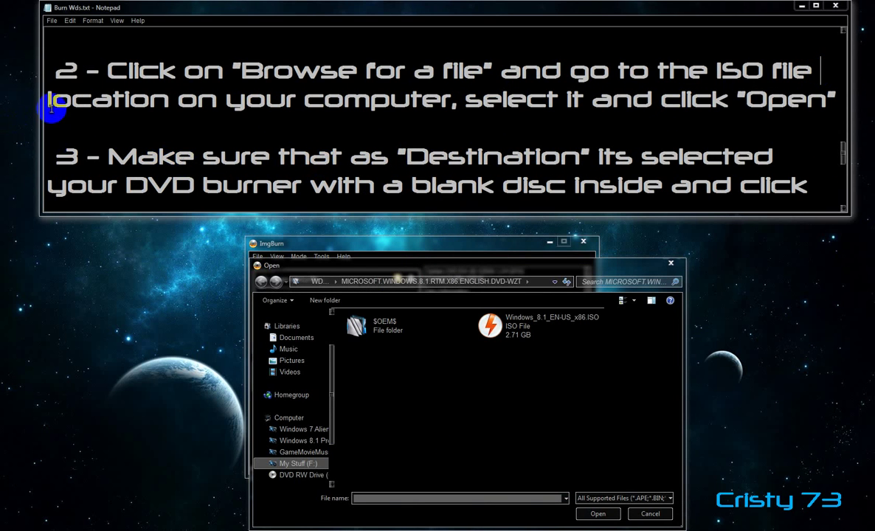
pyautogui.moveTo(179, 100); pyautogui.dragTo(836, 96)
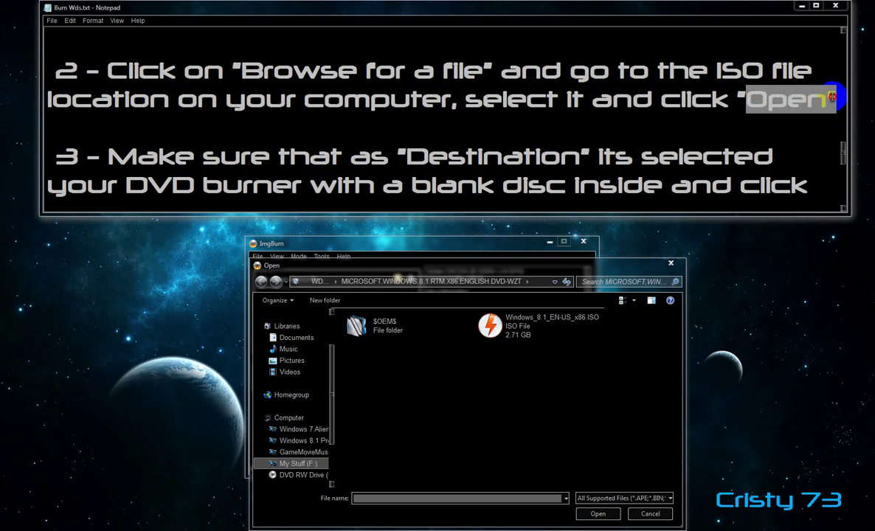
pyautogui.click(830, 97)
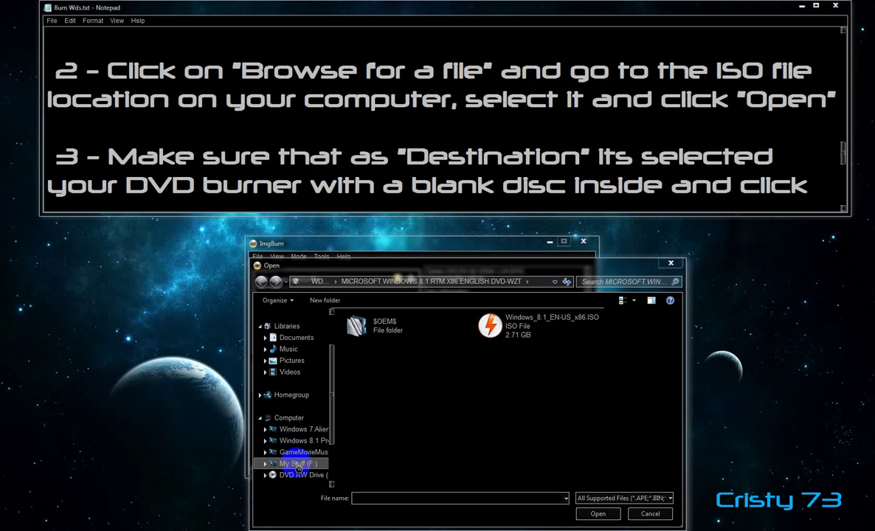
pyautogui.click(298, 465)
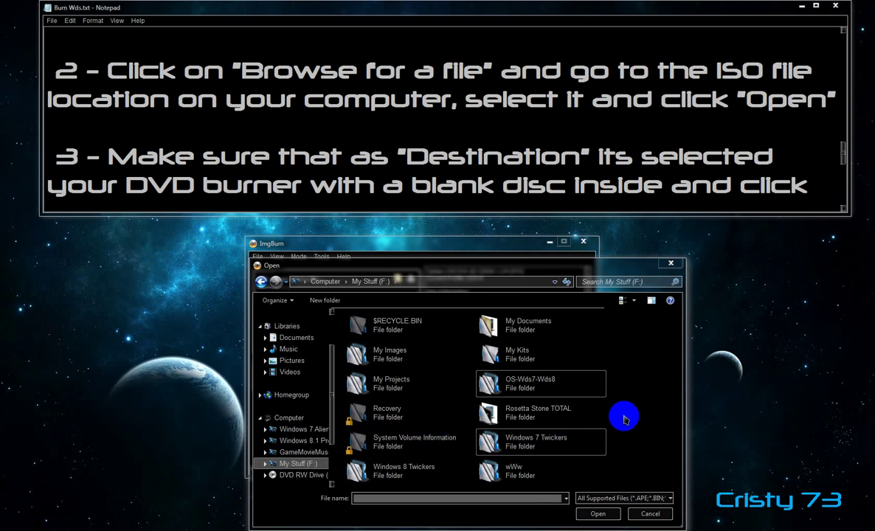
pyautogui.doubleClick(535, 388)
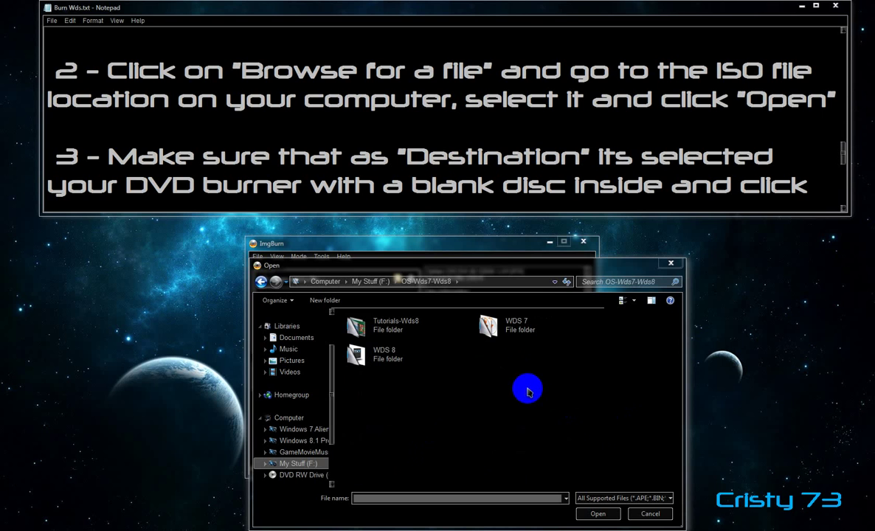
pyautogui.doubleClick(371, 357)
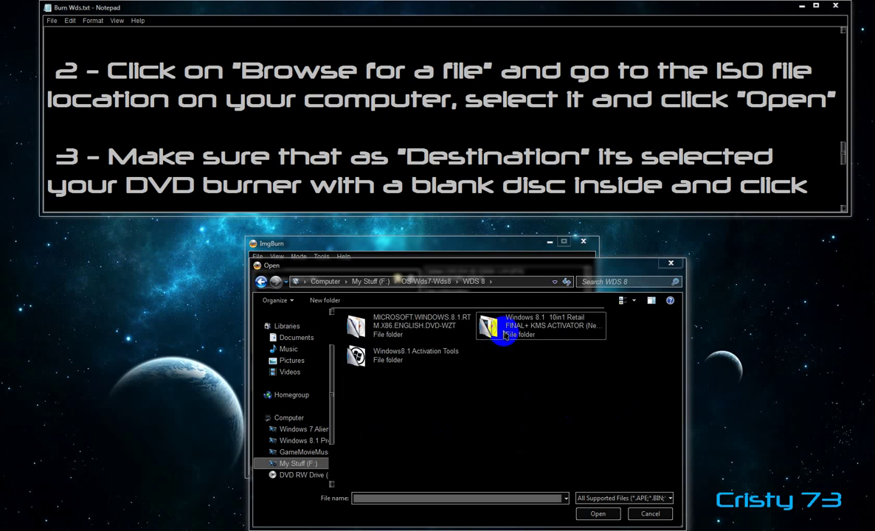
pyautogui.doubleClick(504, 334)
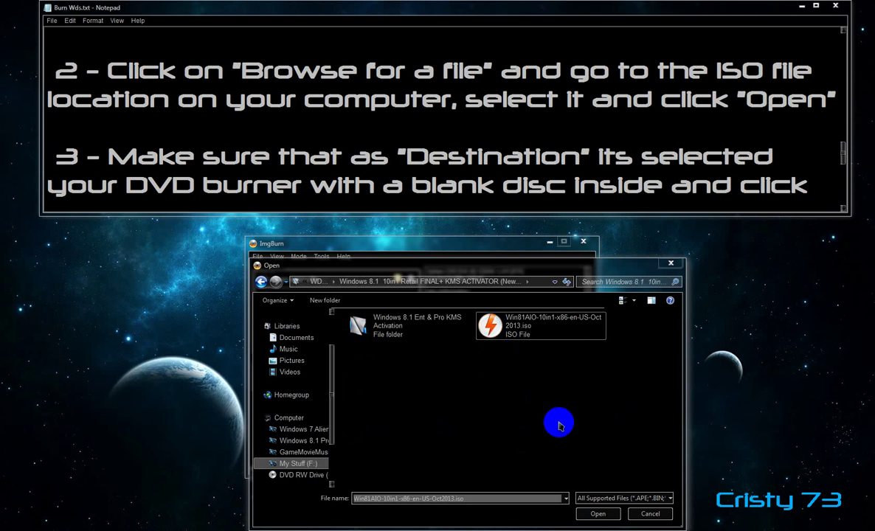
pyautogui.click(600, 516)
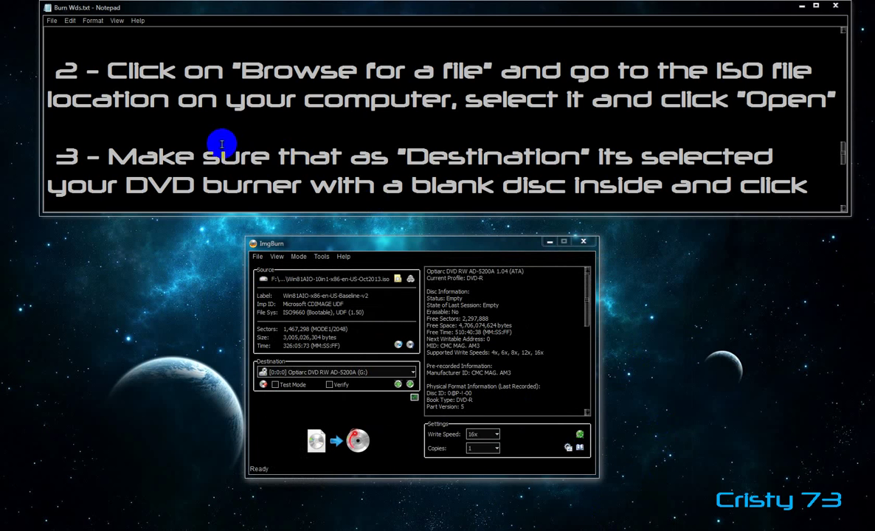
# - Following instruction 3 in the notes, check that ImgBurn's Destination is the DVD burner containing the blank disc
pyautogui.click(54, 128)
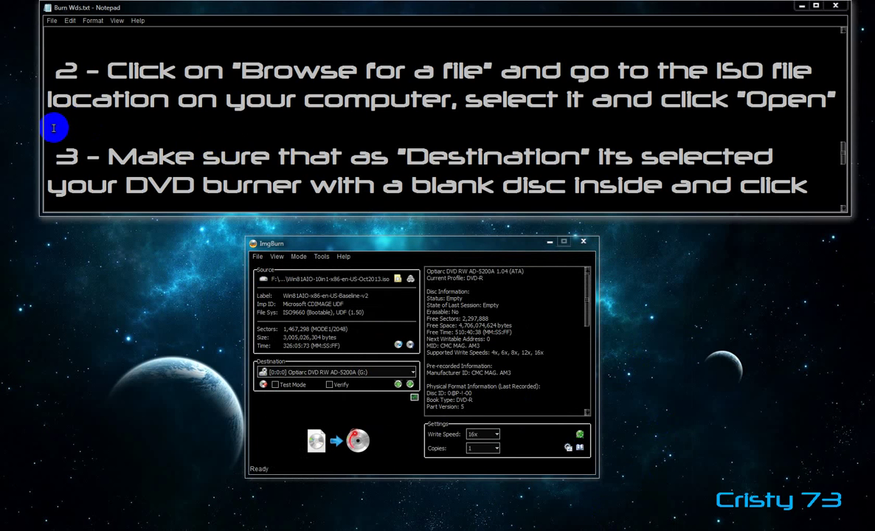
pyautogui.scroll(-1, 53, 129)
pyautogui.moveTo(107, 74); pyautogui.dragTo(266, 76)
pyautogui.click(272, 76)
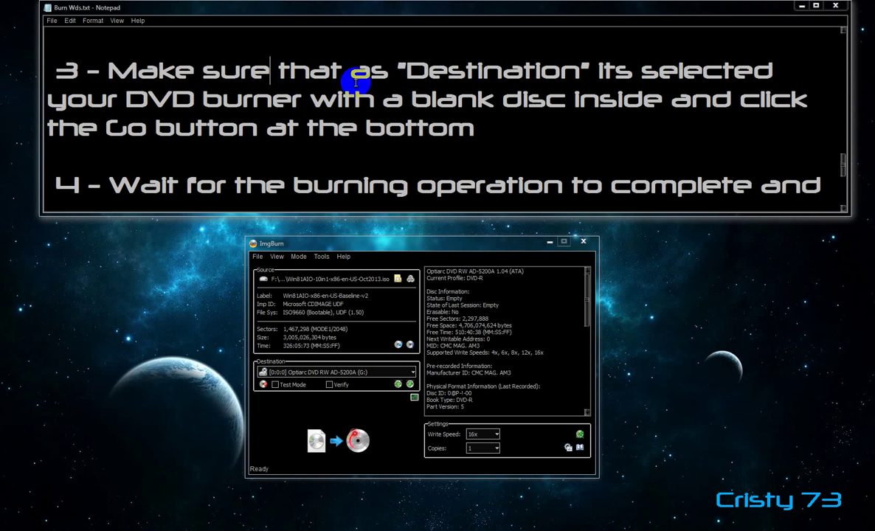
pyautogui.moveTo(407, 74); pyautogui.dragTo(580, 72)
pyautogui.click(575, 74)
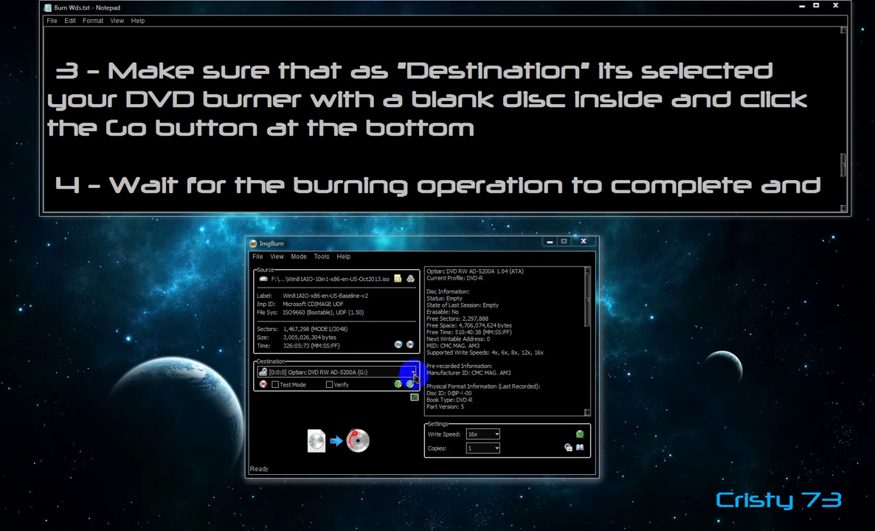
pyautogui.click(413, 373)
pyautogui.click(413, 378)
pyautogui.moveTo(603, 71); pyautogui.dragTo(317, 109)
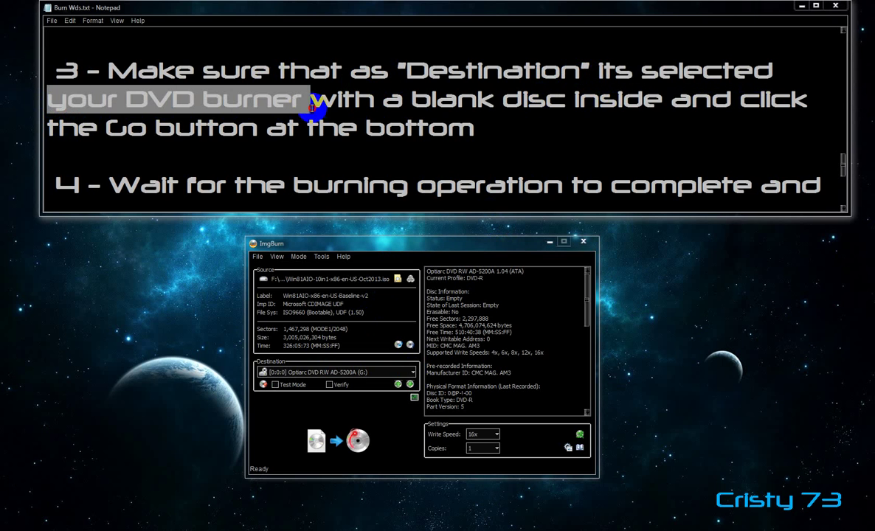
pyautogui.moveTo(411, 105); pyautogui.dragTo(661, 108)
pyautogui.click(667, 108)
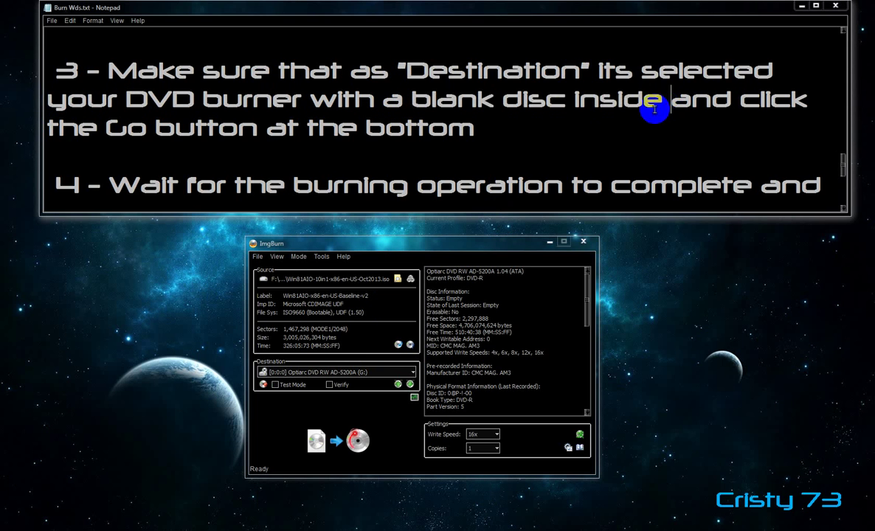
# - Start burning the image to the DVD in ImgBurn, as the end of instruction 3 says
pyautogui.click(741, 109)
pyautogui.doubleClick(794, 108)
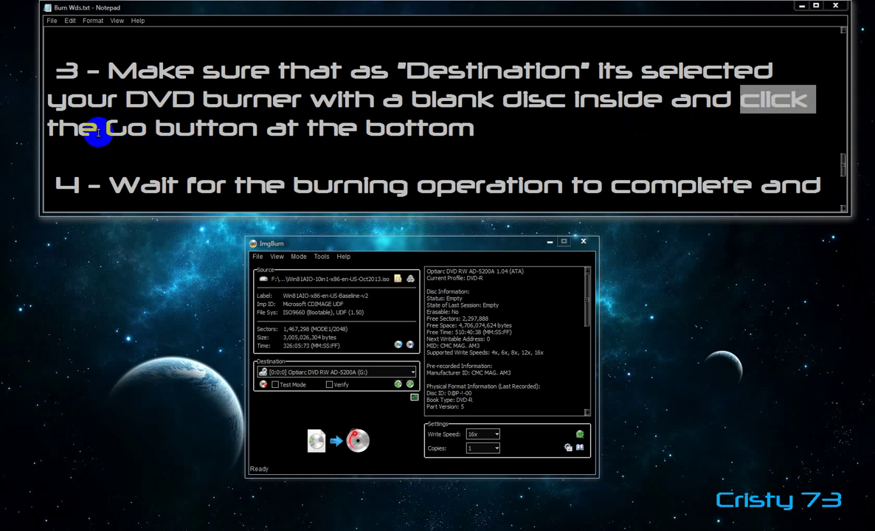
pyautogui.moveTo(106, 132); pyautogui.dragTo(256, 135)
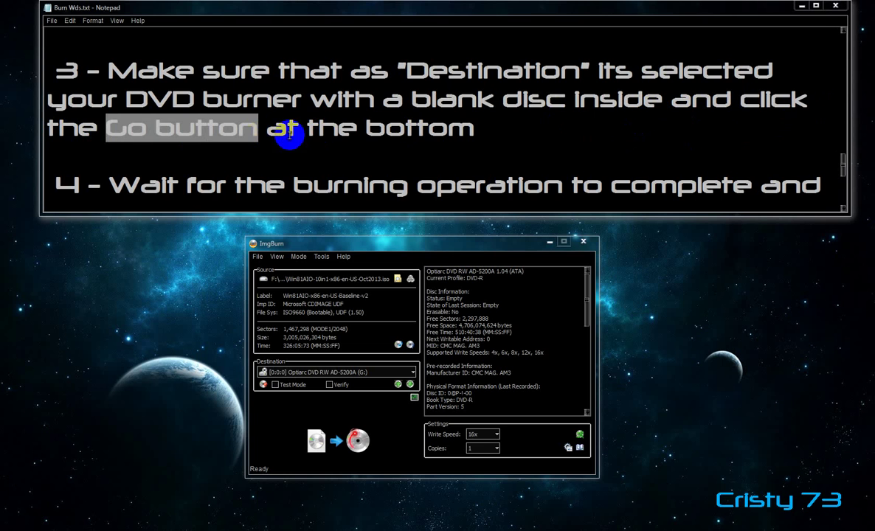
pyautogui.moveTo(266, 131); pyautogui.dragTo(485, 129)
pyautogui.click(462, 144)
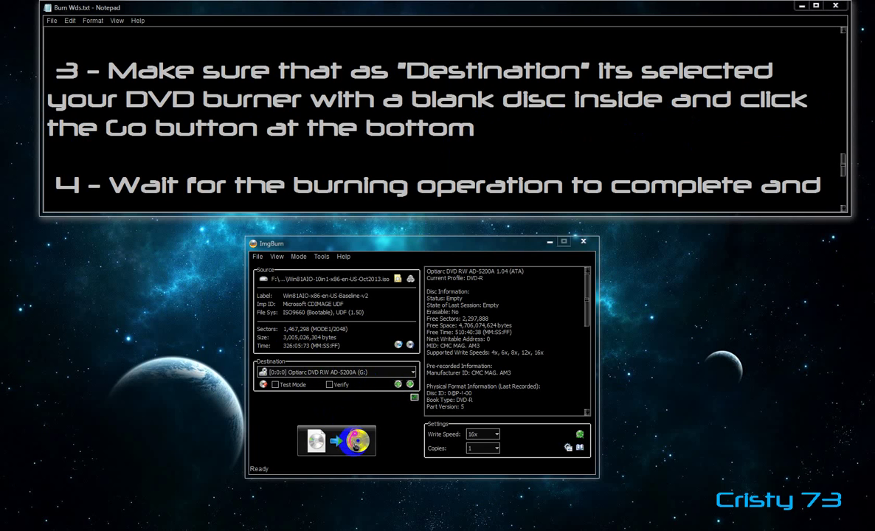
pyautogui.click(353, 441)
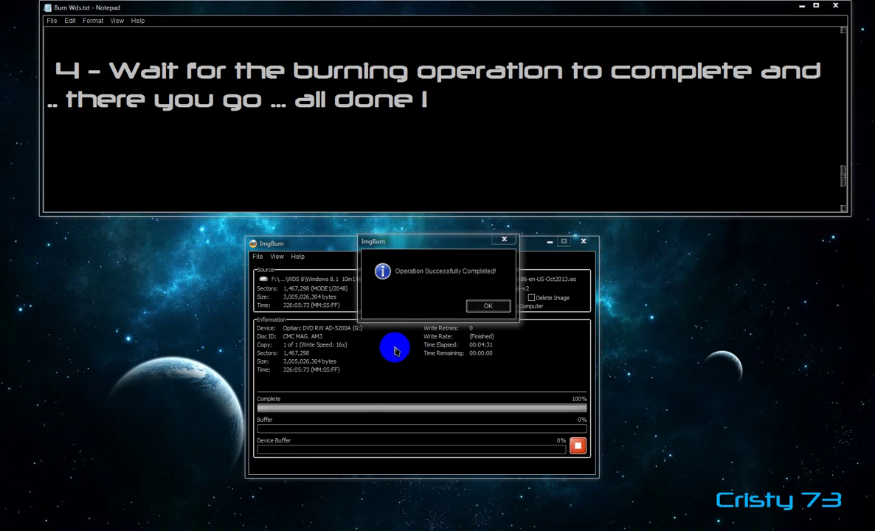
# - Once the burn finishes, dismiss the completion message, close ImgBurn and read instruction 4 in the notes
pyautogui.click(488, 307)
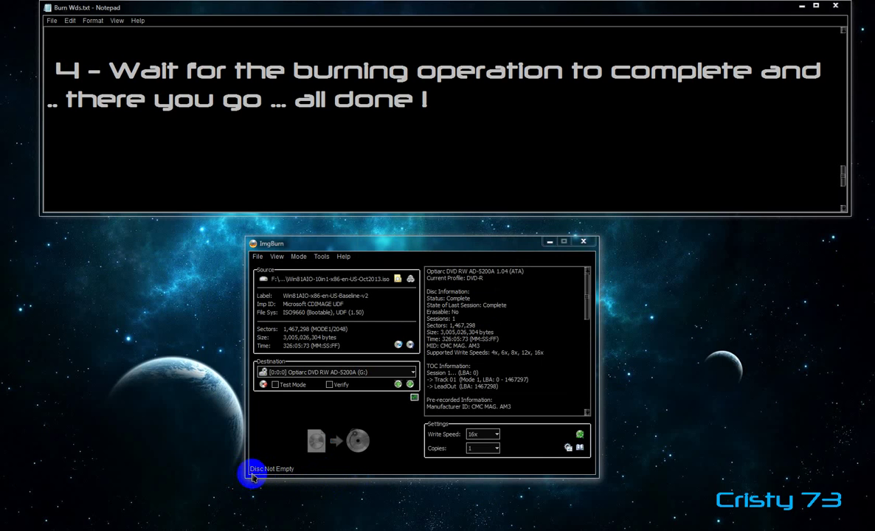
pyautogui.click(581, 244)
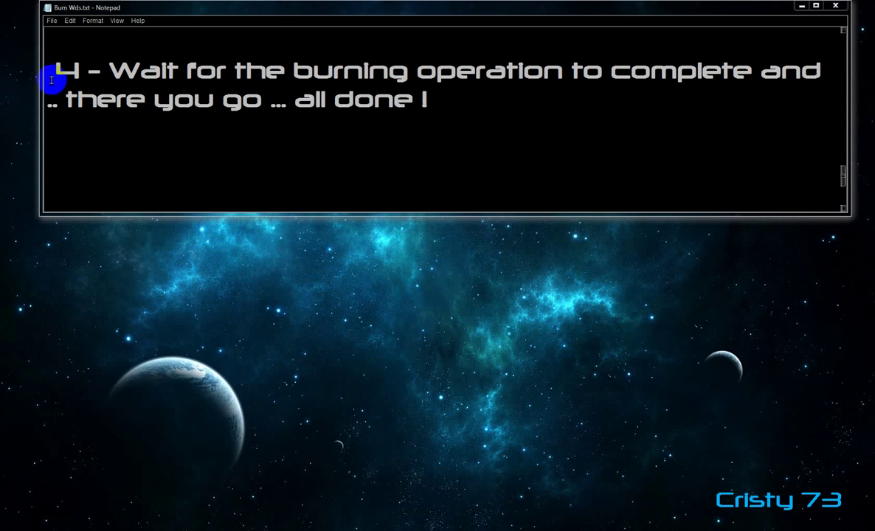
pyautogui.moveTo(108, 71); pyautogui.dragTo(751, 70)
pyautogui.moveTo(67, 98); pyautogui.dragTo(414, 102)
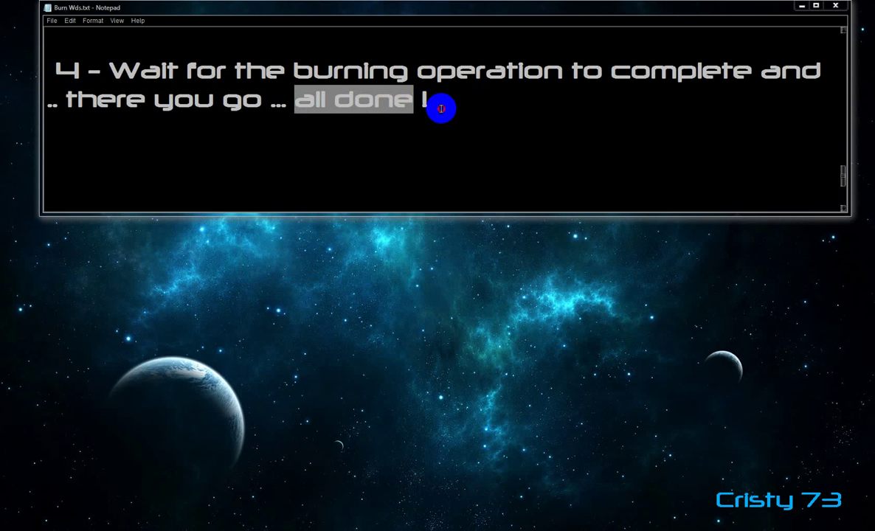
pyautogui.click(441, 109)
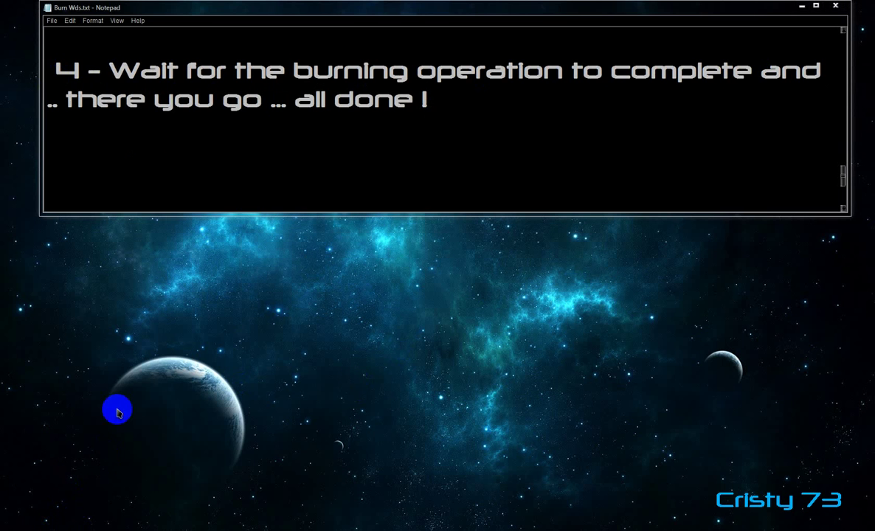
# - Test the burned disc by running setup.exe through AutoPlay on DVD RW Drive (G:) in Windows Explorer, placed below the notes
pyautogui.press('super+e')
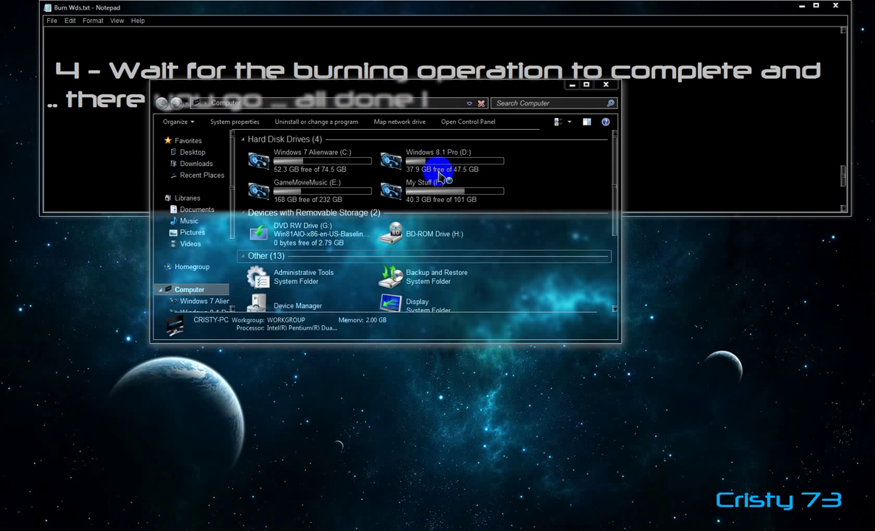
pyautogui.moveTo(412, 94); pyautogui.dragTo(420, 235)
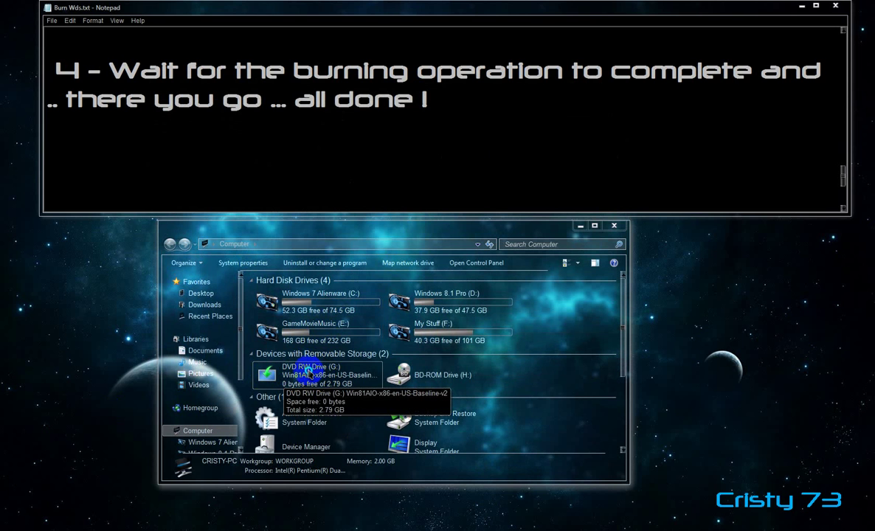
pyautogui.rightClick(308, 371)
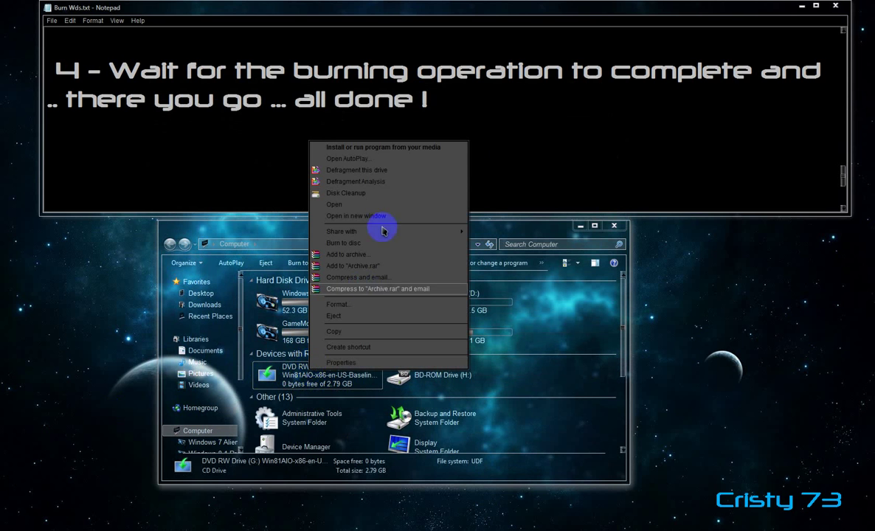
pyautogui.click(391, 164)
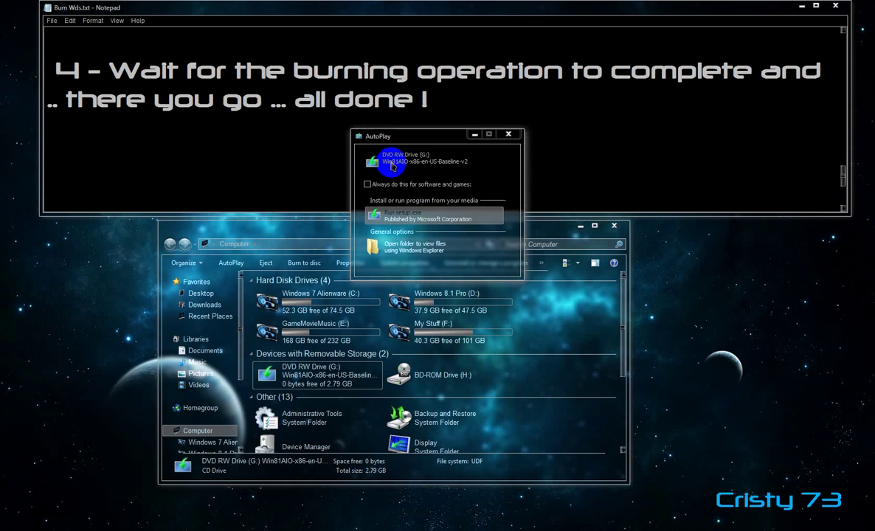
pyautogui.click(413, 219)
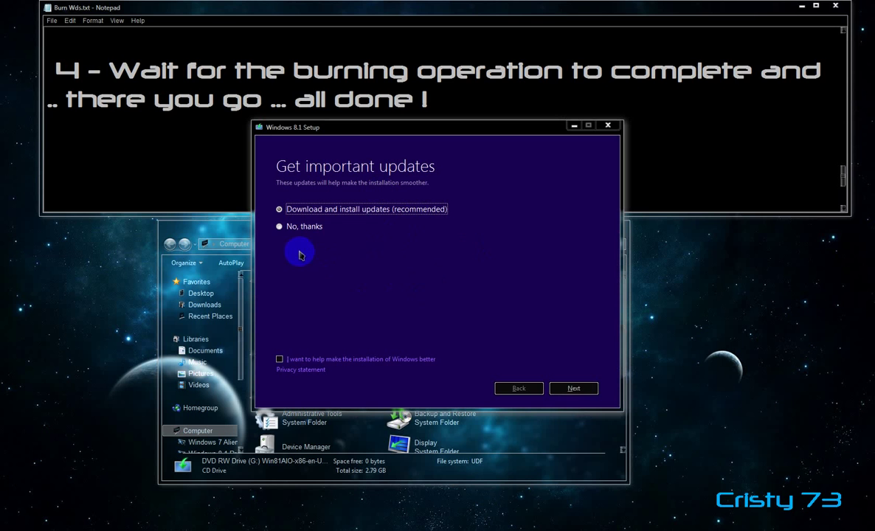
# - Choose "No, thanks" for the setup updates, quit Windows 8.1 Setup and dismiss the Program Compatibility Assistant
pyautogui.click(279, 228)
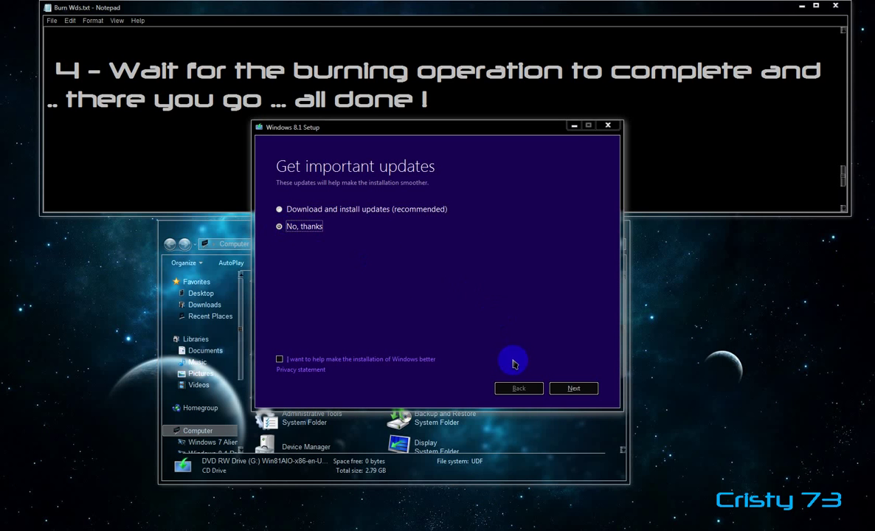
pyautogui.click(608, 126)
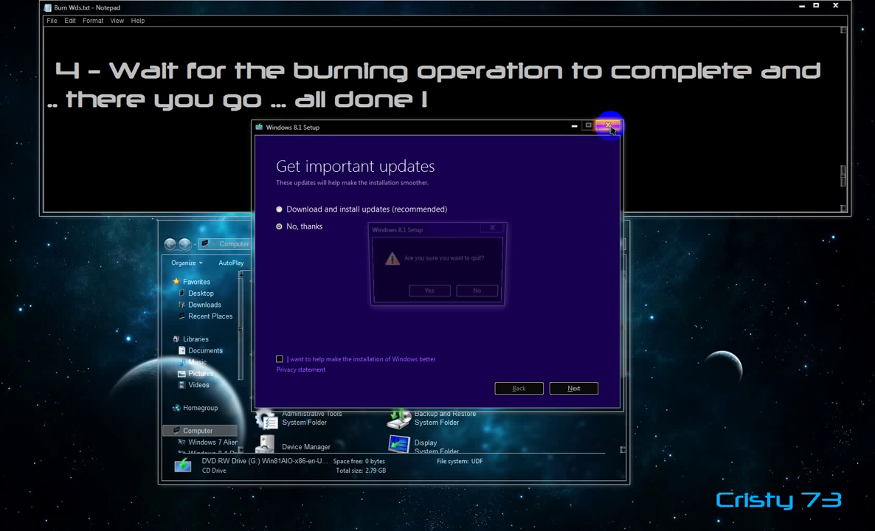
pyautogui.click(428, 296)
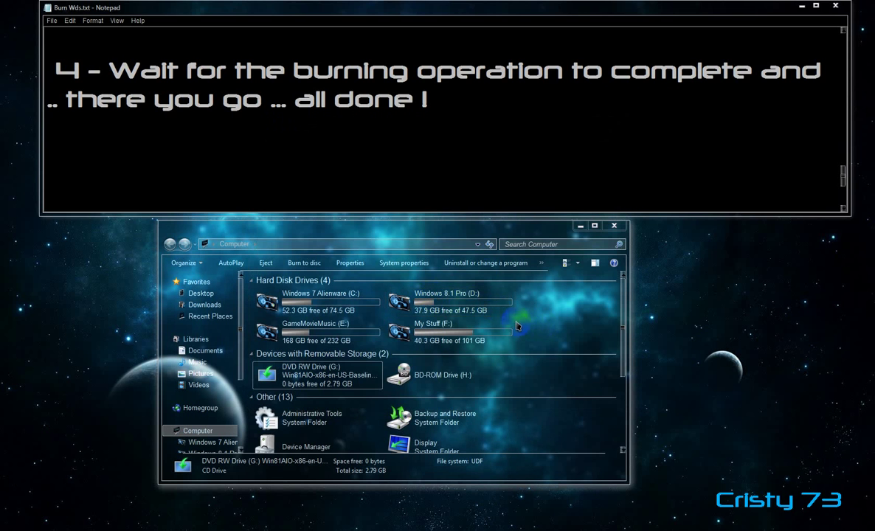
pyautogui.click(402, 156)
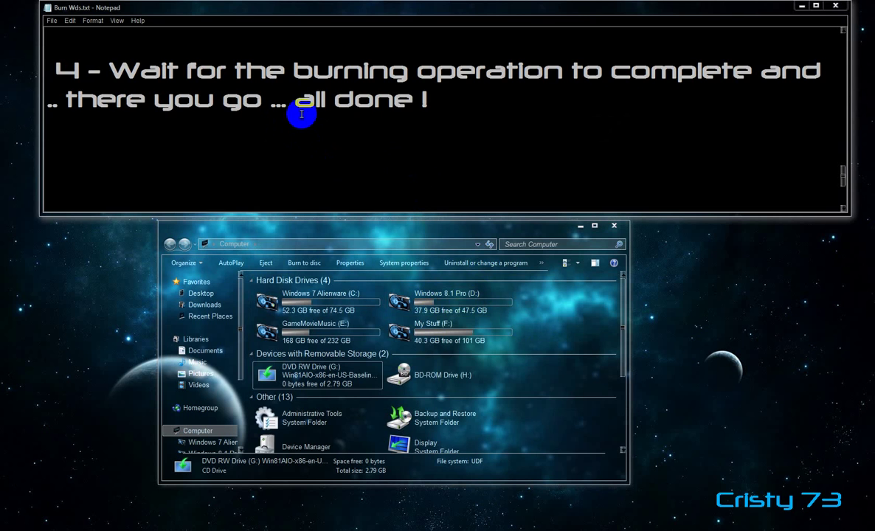
pyautogui.moveTo(294, 102); pyautogui.dragTo(428, 101)
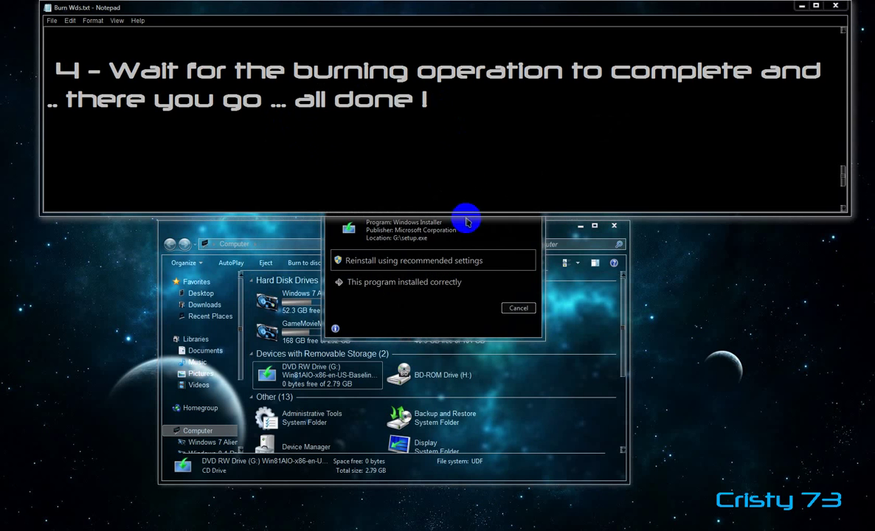
pyautogui.click(467, 222)
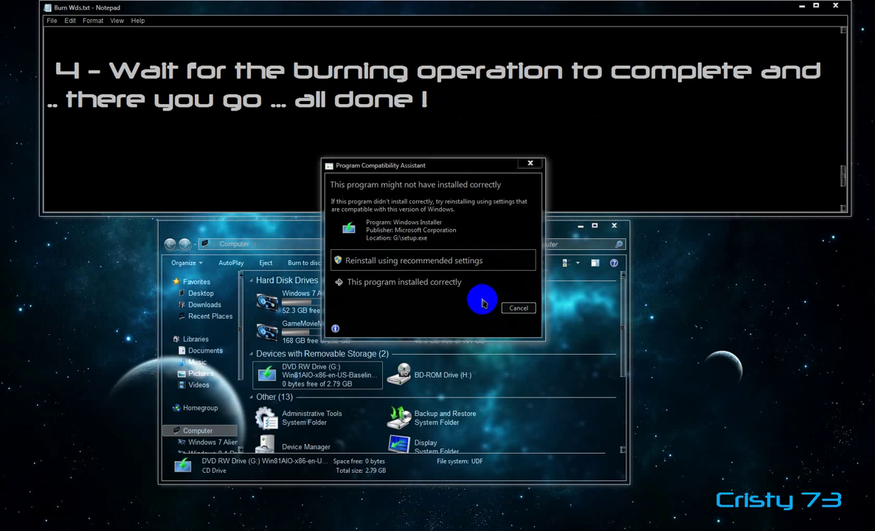
pyautogui.click(529, 163)
# - Read the closing remarks at the end of the Burn Wds.txt notes
pyautogui.click(458, 110)
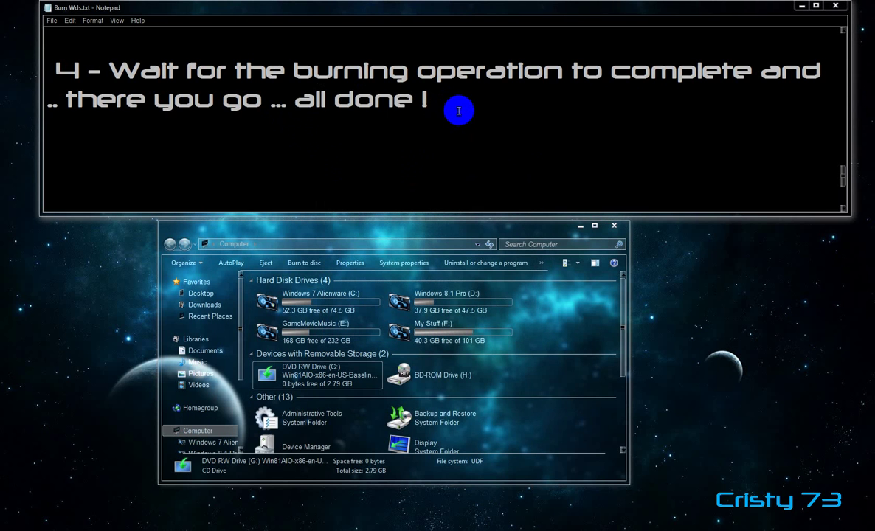
pyautogui.scroll(-2, 459, 111)
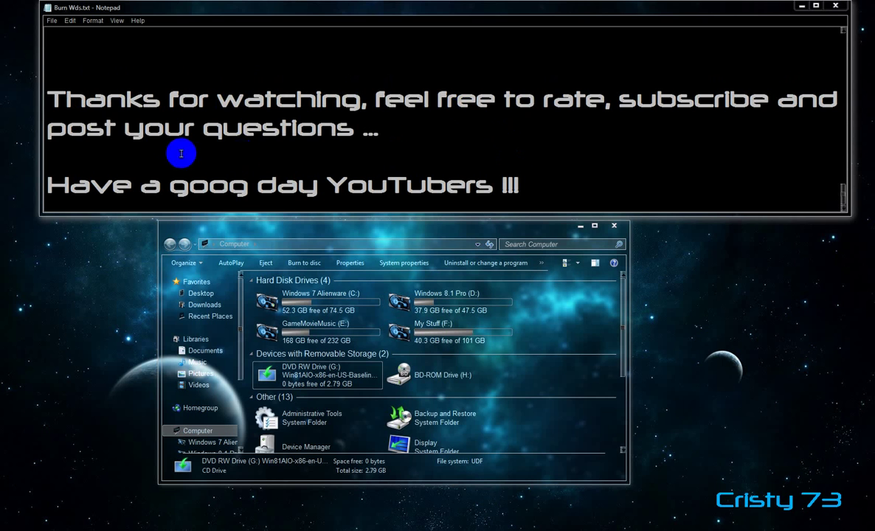
pyautogui.moveTo(64, 100); pyautogui.dragTo(770, 99)
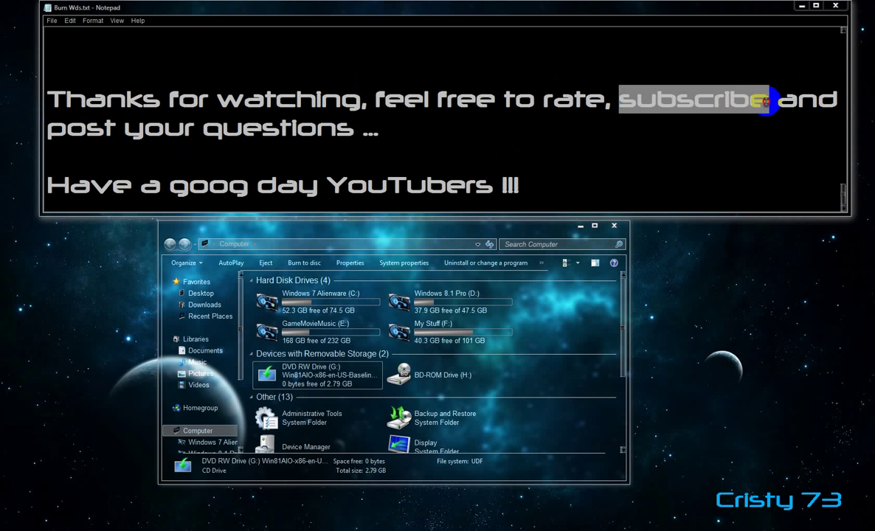
pyautogui.moveTo(52, 131); pyautogui.dragTo(388, 125)
pyautogui.moveTo(521, 186); pyautogui.dragTo(4, 197)
pyautogui.moveTo(4, 231); pyautogui.dragTo(16, 195)
pyautogui.click(533, 183)
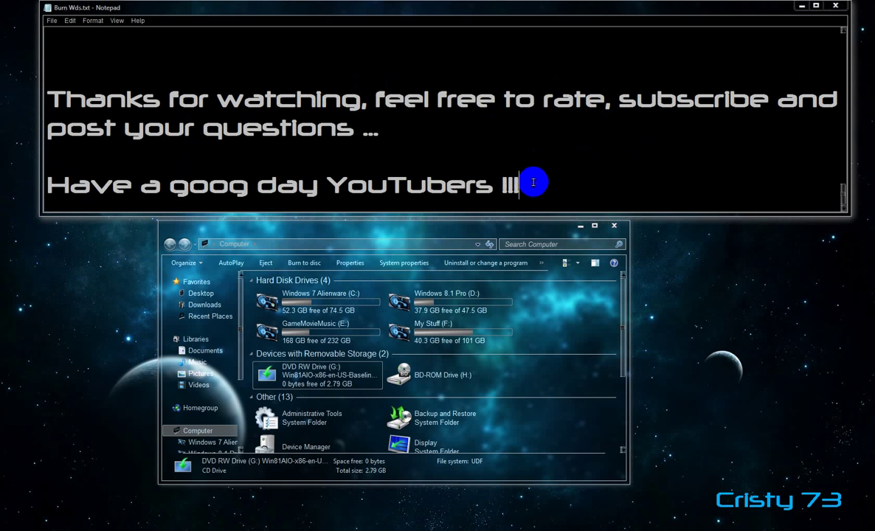